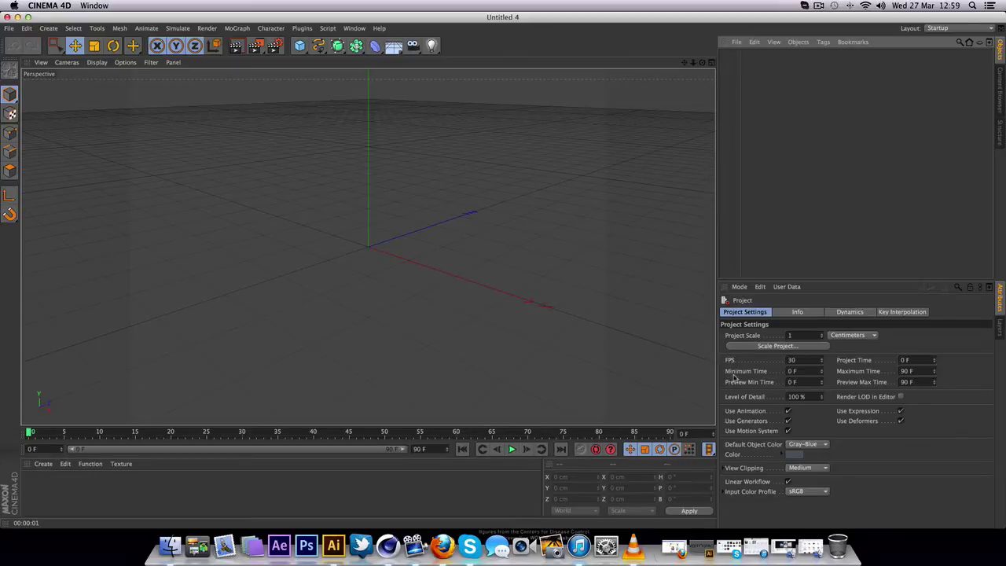
Add a Platonic icosahedron, drag its radius larger, and make it an editable polygon object.
scroll(643, 336, down, 3)
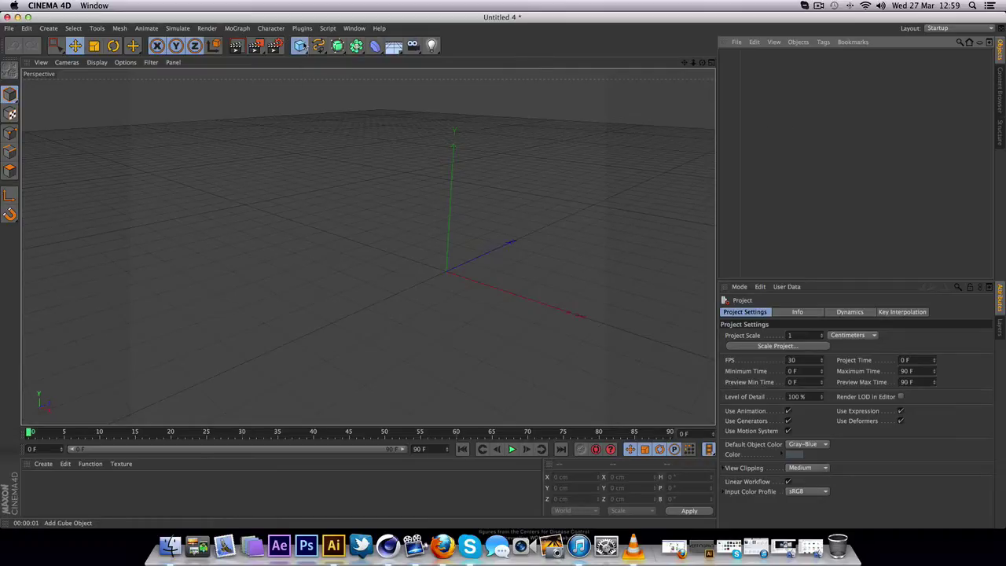
click(300, 45)
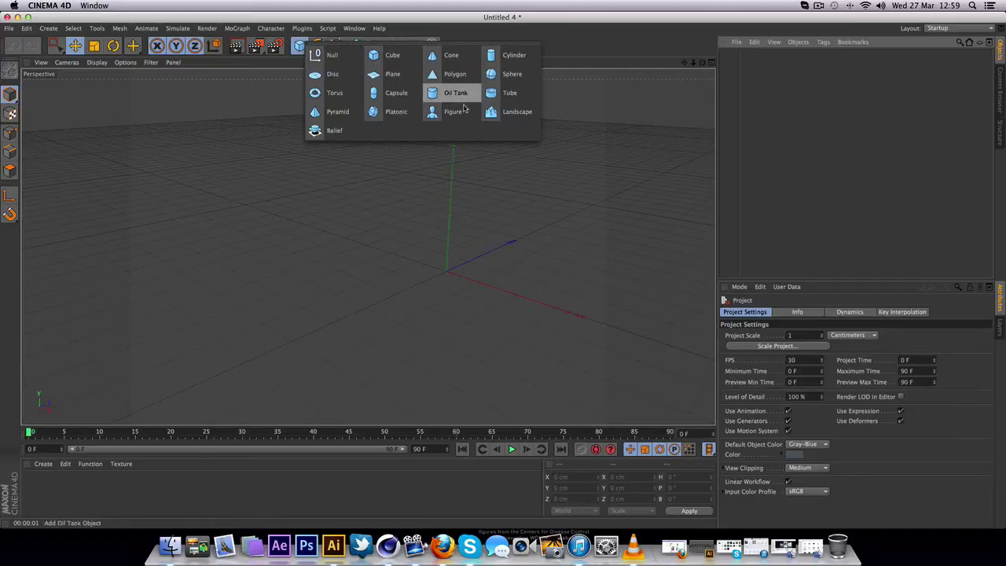
click(391, 115)
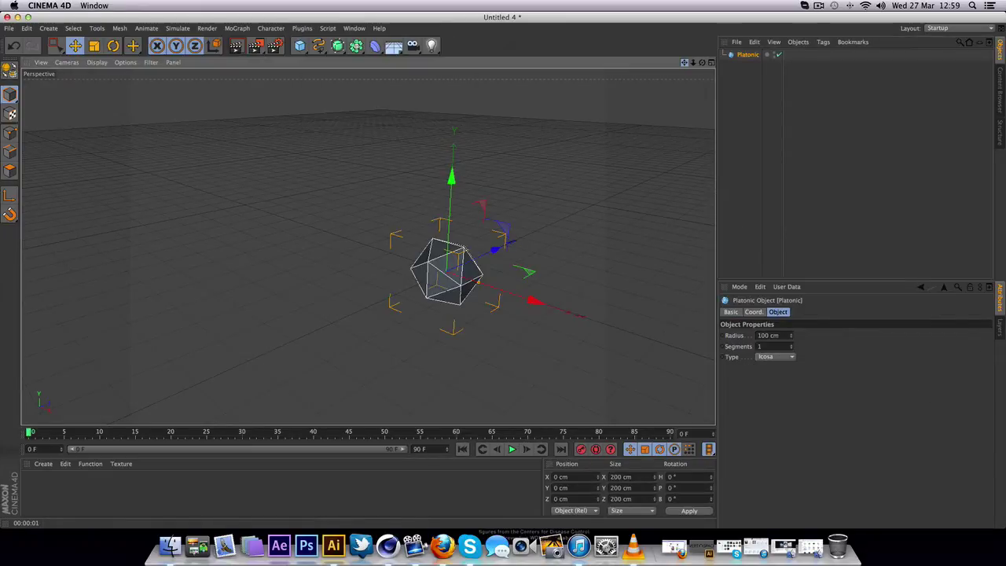
drag(702, 63, 704, 64)
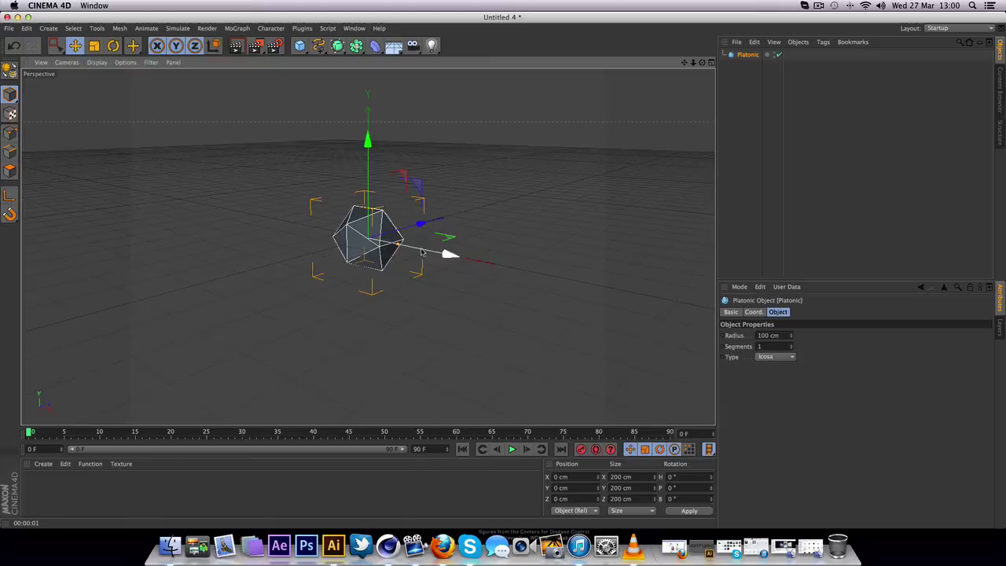
drag(400, 246, 423, 250)
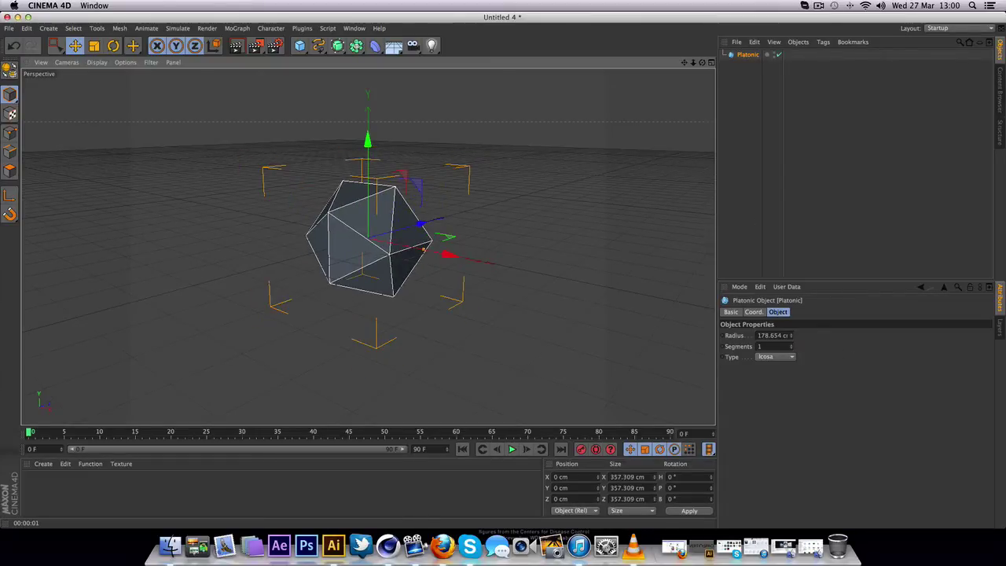
click(9, 70)
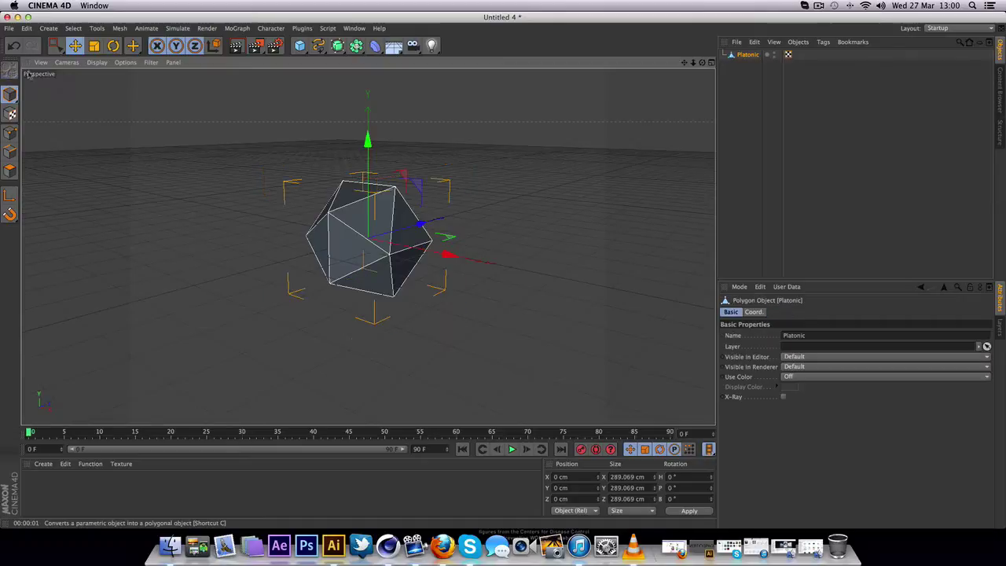
In Polygon mode, box-select all icosahedron faces across the Top, Front and Right views.
click(11, 170)
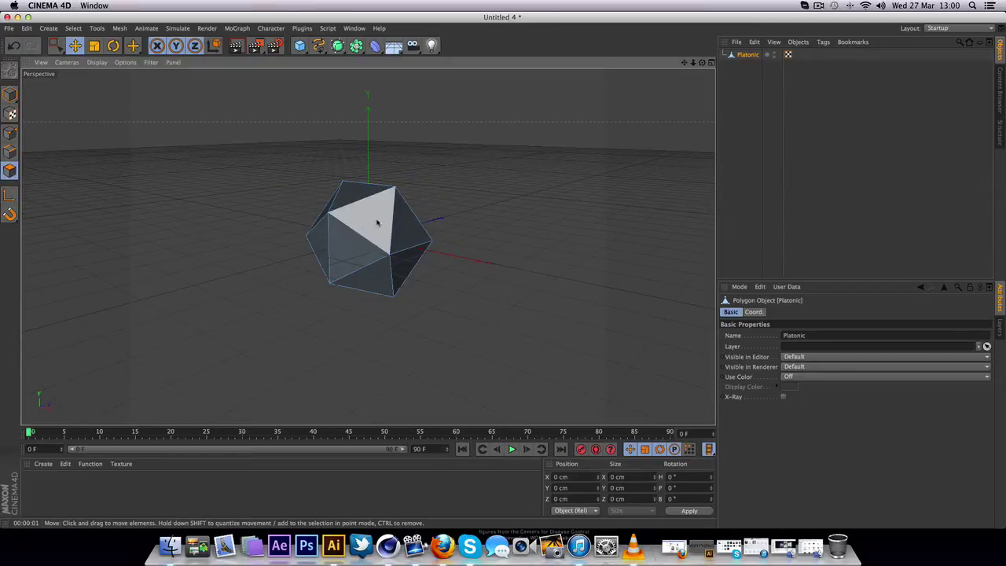
click(54, 45)
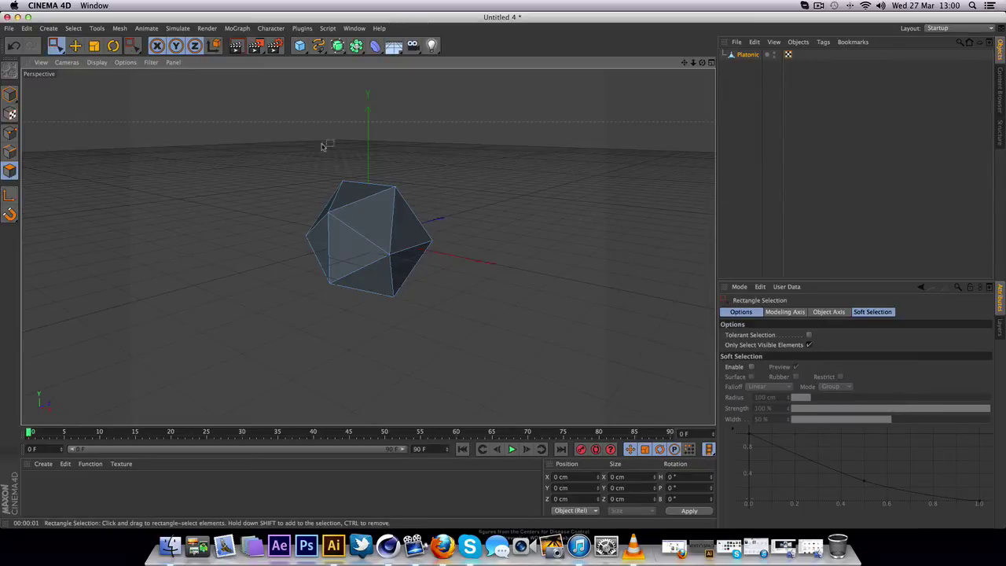
click(713, 63)
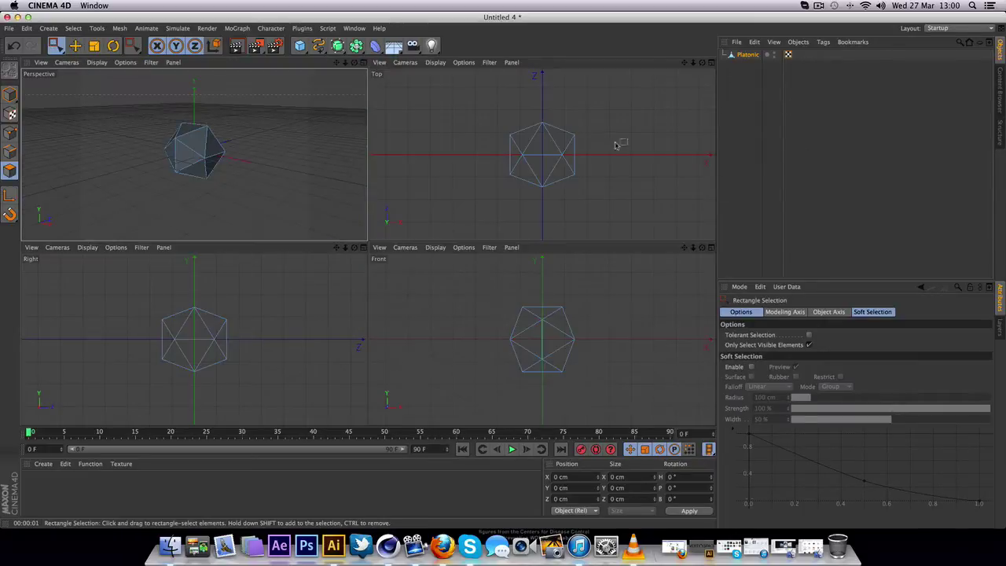
drag(471, 103, 595, 191)
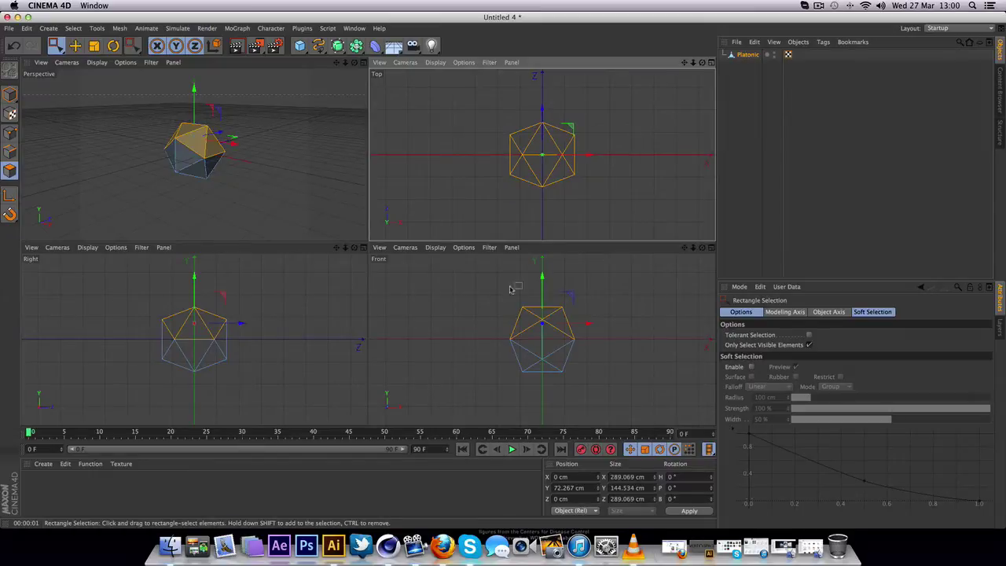
drag(493, 275, 643, 411)
drag(134, 291, 291, 407)
Orbit the Perspective view to a level front angle and maximize it.
drag(355, 63, 267, 214)
drag(354, 66, 193, 155)
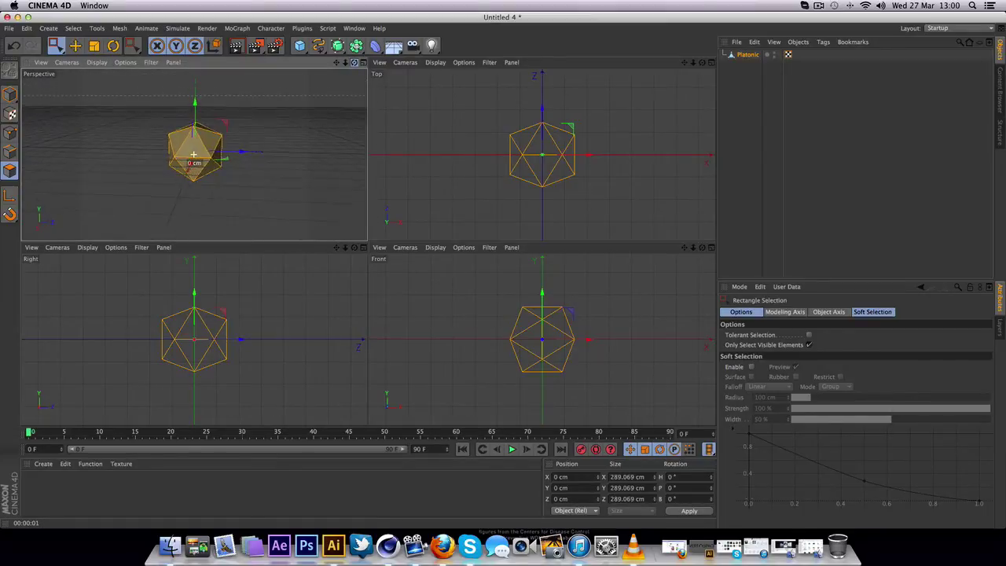
click(363, 62)
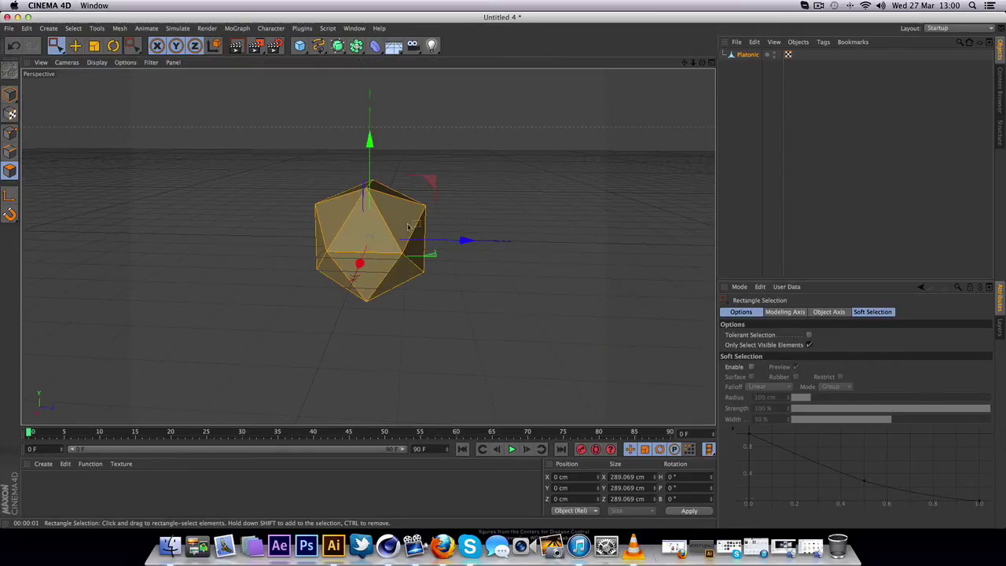
Apply Matrix Extrude to the selected faces, growing curving eight-step tentacles.
right_click(374, 228)
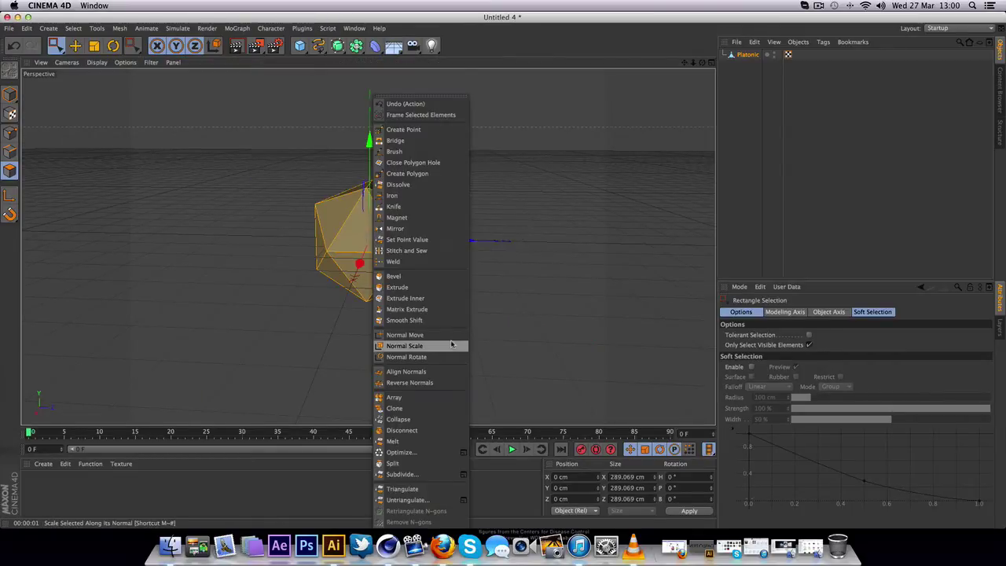
click(458, 309)
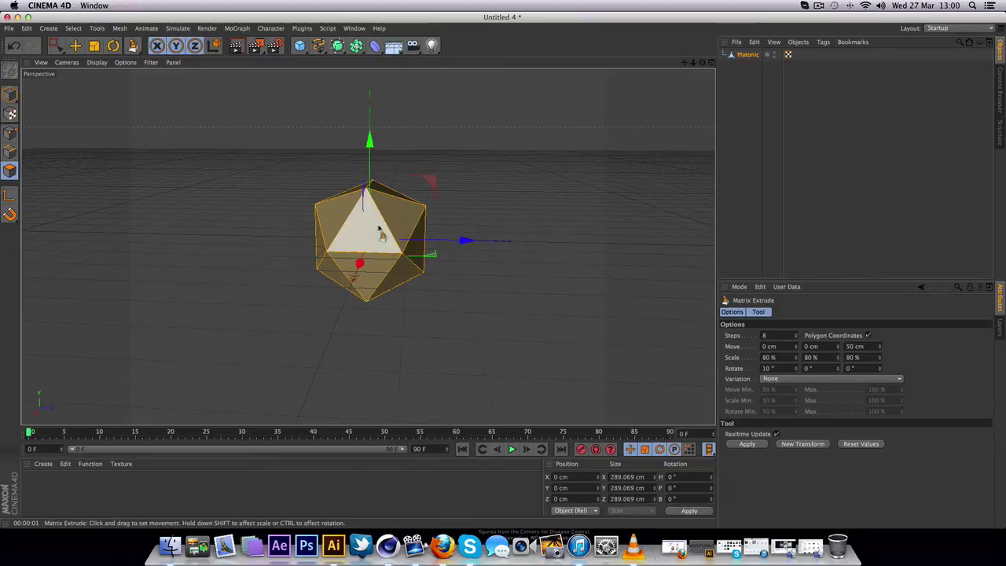
mouse_move(374, 230)
mouse_down()
mouse_move(369, 238)
mouse_move(362, 230)
mouse_move(382, 220)
mouse_up()
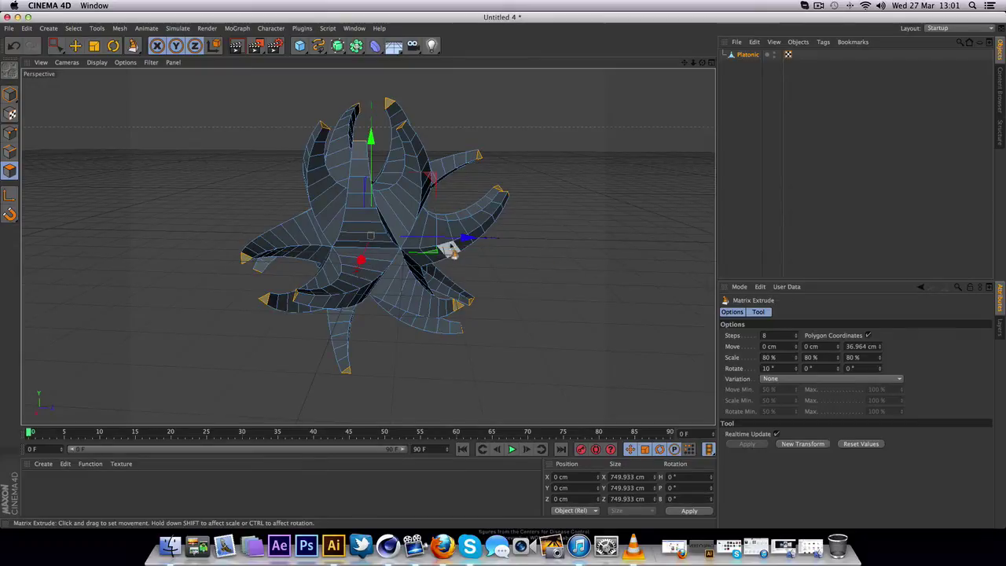
Set Matrix Extrude Move to 21/-12/43.964 cm and Scale to 70/71/95%.
drag(798, 350, 880, 341)
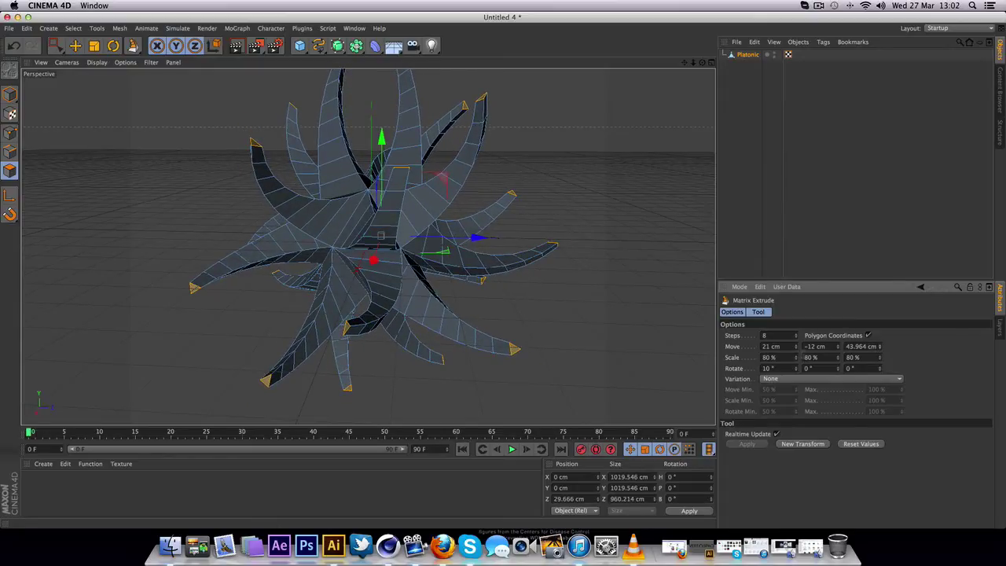
drag(796, 363, 839, 369)
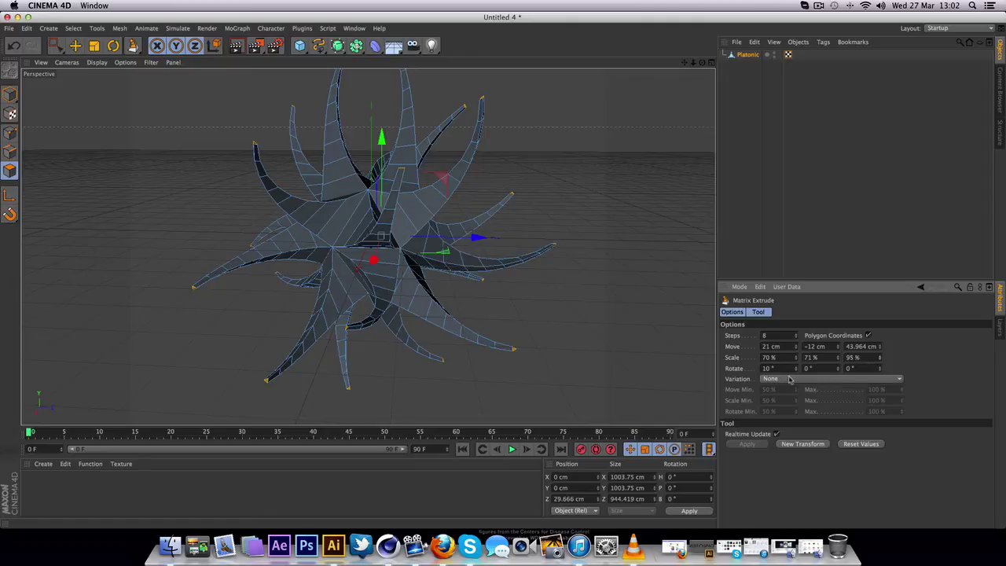
Adjust Matrix Extrude Rotate to 378°/-341°/-51° so the tentacles curl into hooked arms.
drag(796, 372, 796, 330)
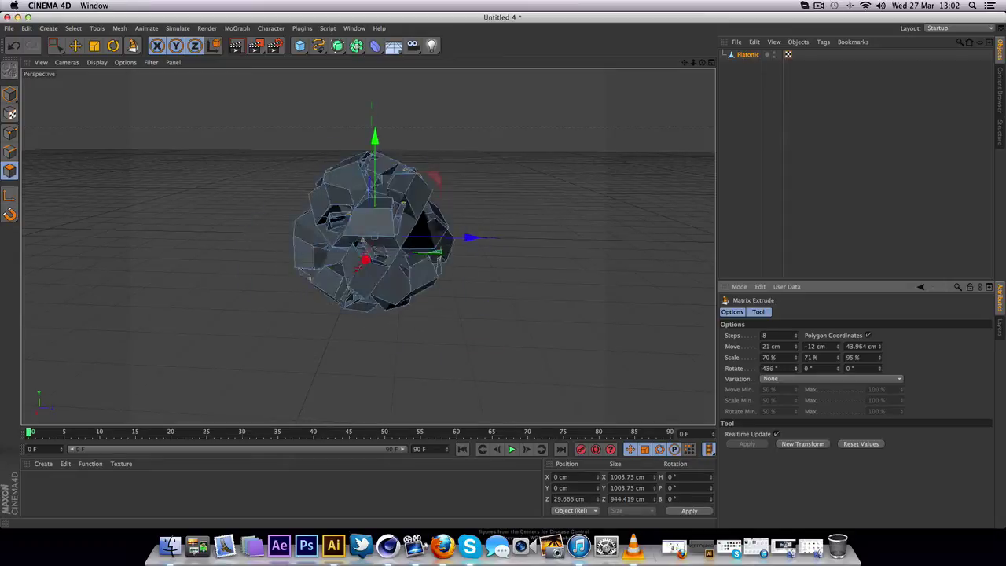
drag(797, 368, 838, 358)
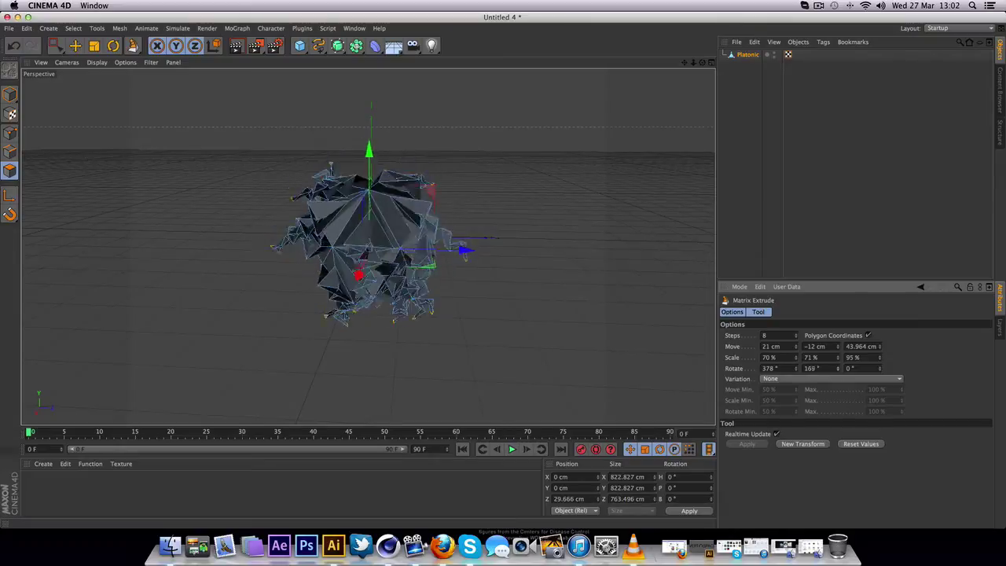
drag(838, 368, 837, 377)
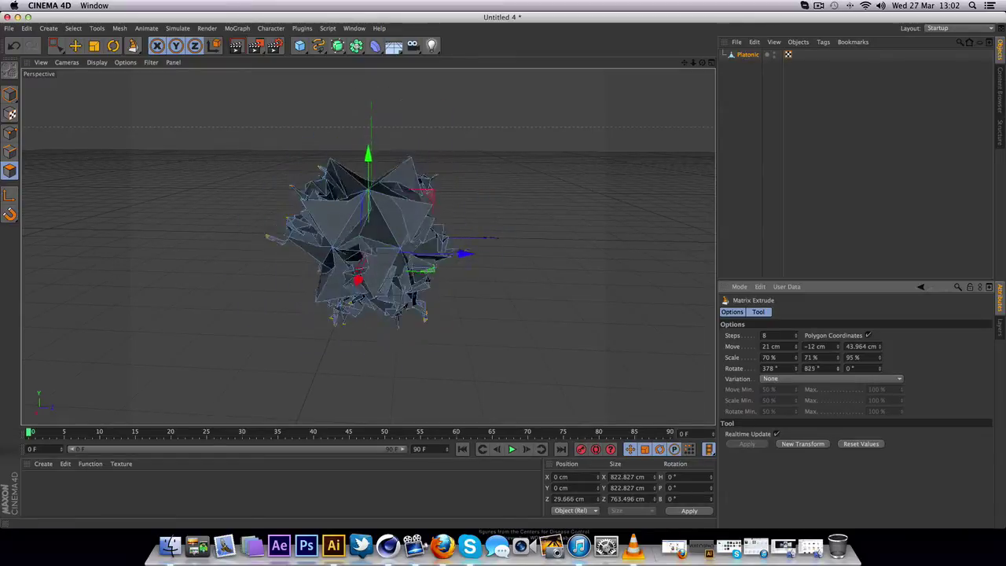
drag(837, 368, 837, 373)
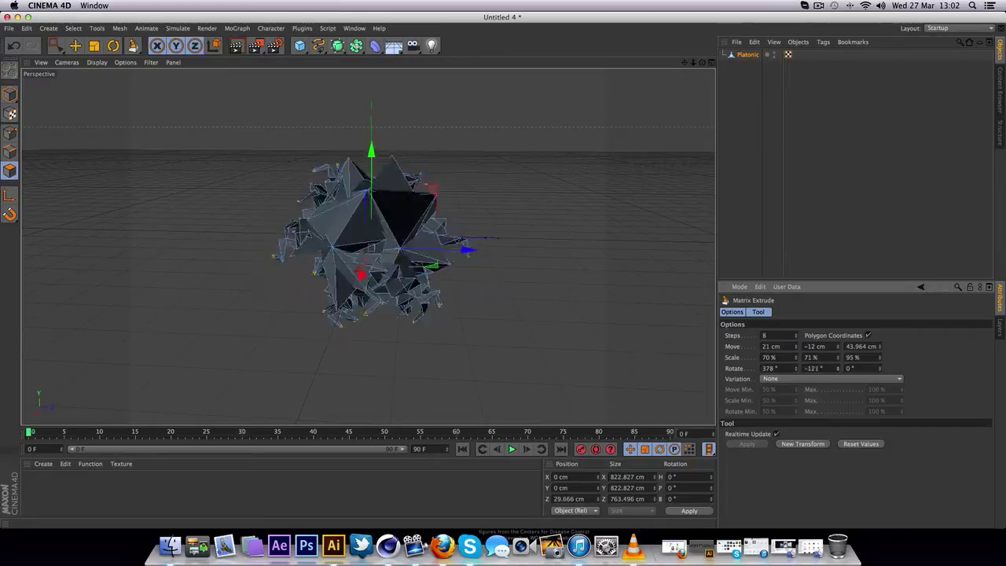
drag(838, 368, 838, 361)
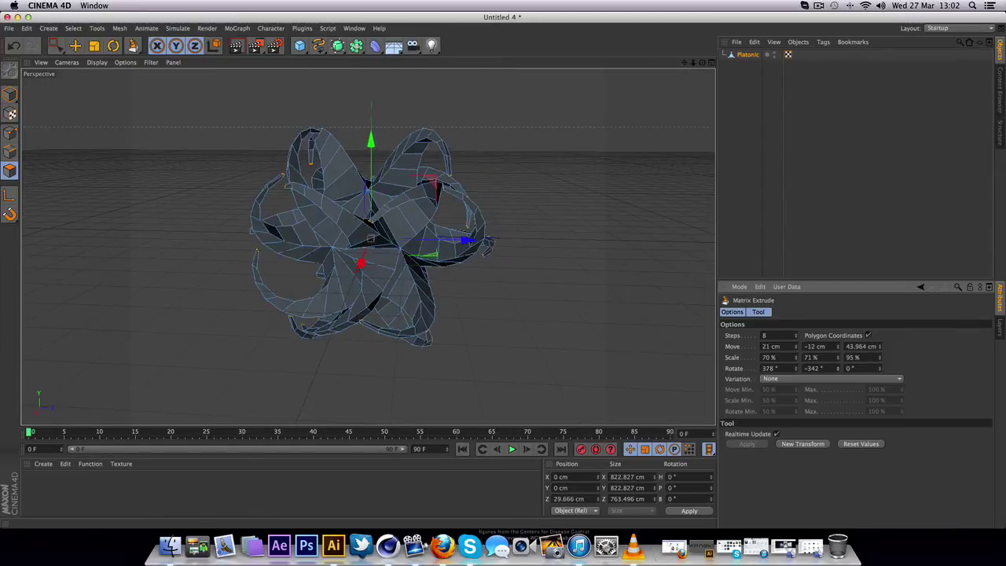
drag(837, 368, 880, 364)
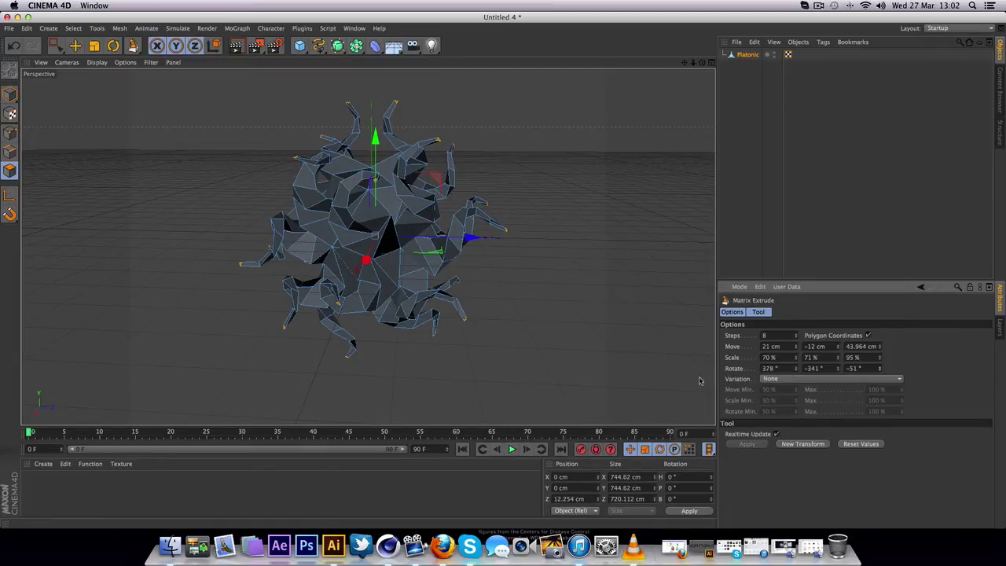
Set Matrix Extrude Variation to Initial and raise the minimum Move.
click(810, 380)
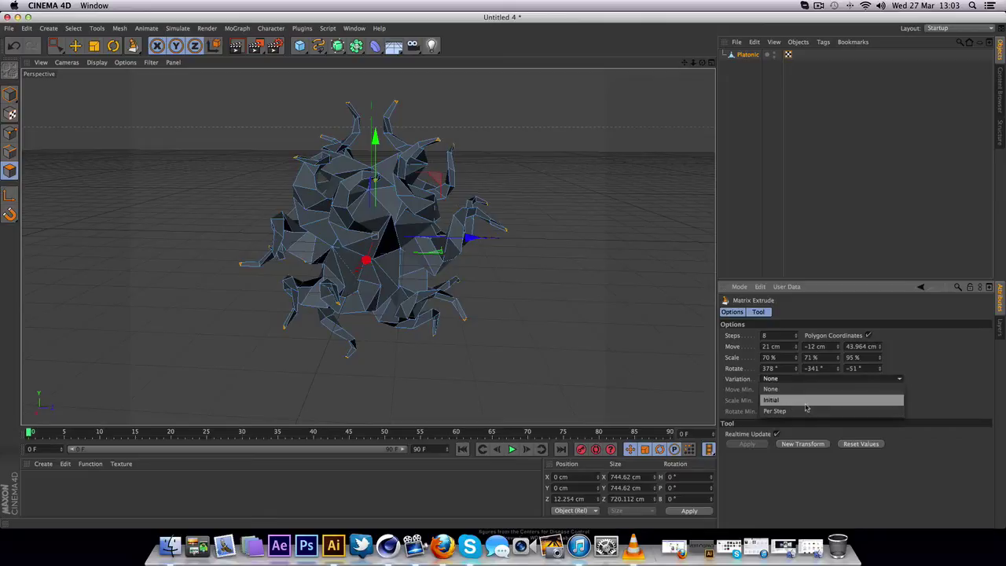
click(806, 403)
mouse_move(796, 390)
mouse_down()
mouse_move(796, 274)
mouse_move(800, 394)
mouse_up()
Render a preview, then place the Platonic inside a new HyperNURBS.
click(855, 202)
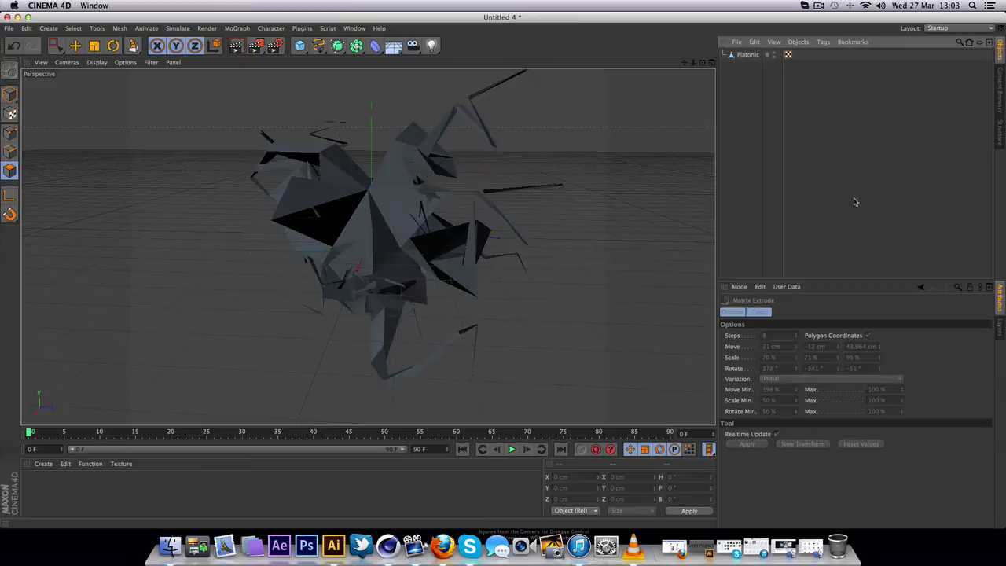
click(236, 45)
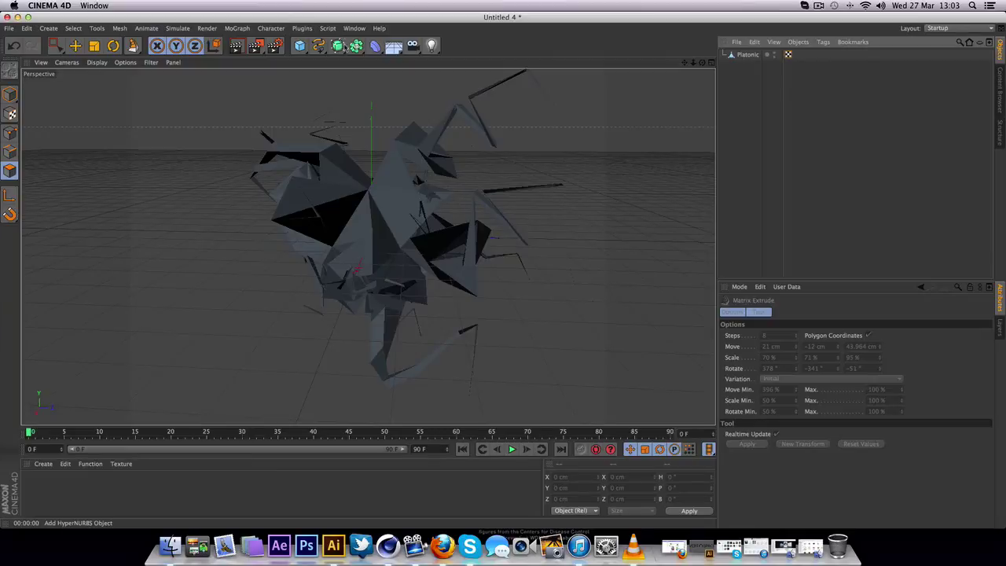
drag(337, 45, 408, 56)
drag(748, 65, 753, 55)
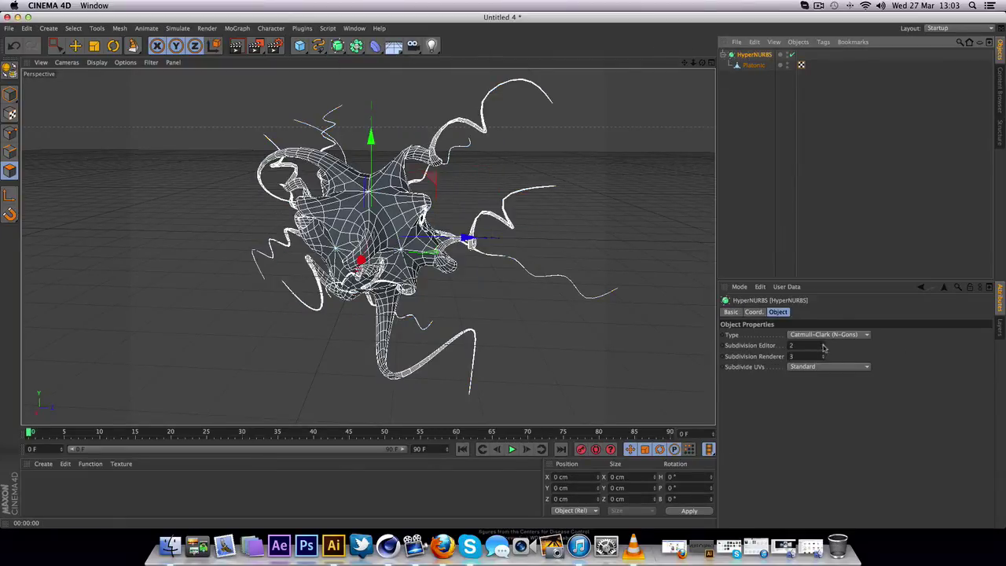
Raise the HyperNURBS editor subdivision to 5.
click(823, 344)
click(824, 344)
click(824, 345)
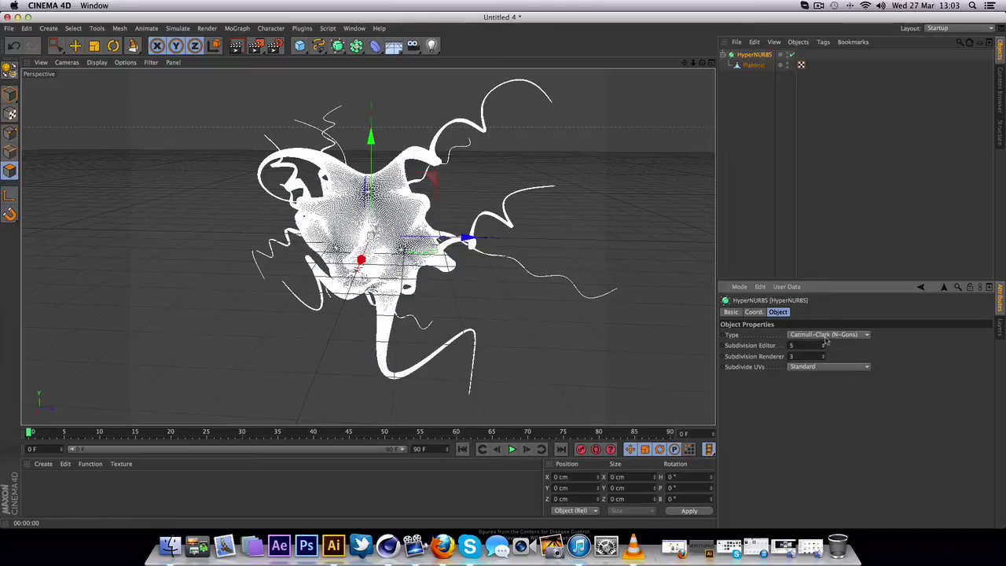
click(782, 191)
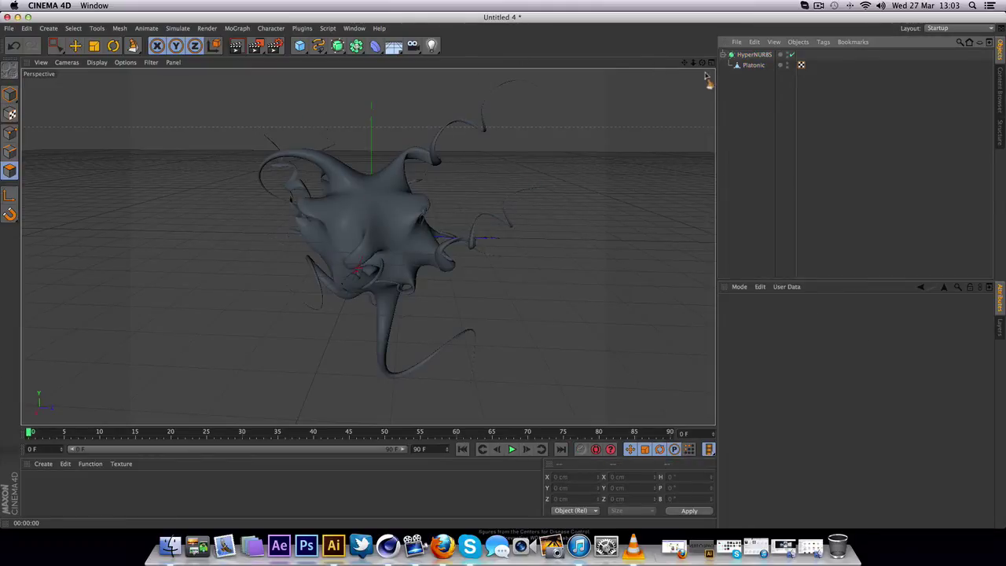
Render a preview of the smoothed tentacled shape, then add a Twist deformer.
alt+drag(368, 247, 368, 247)
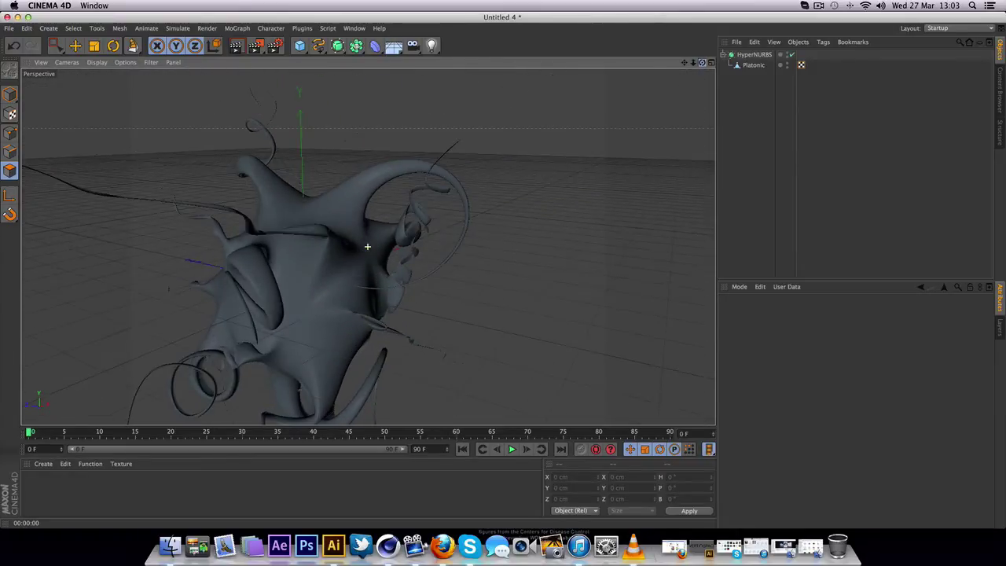
key(ctrl+r)
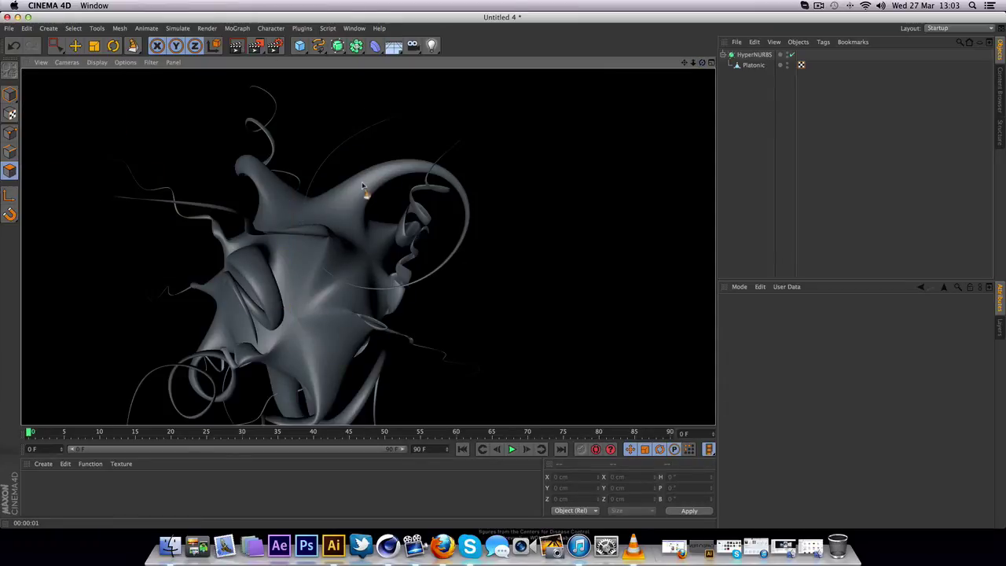
click(363, 187)
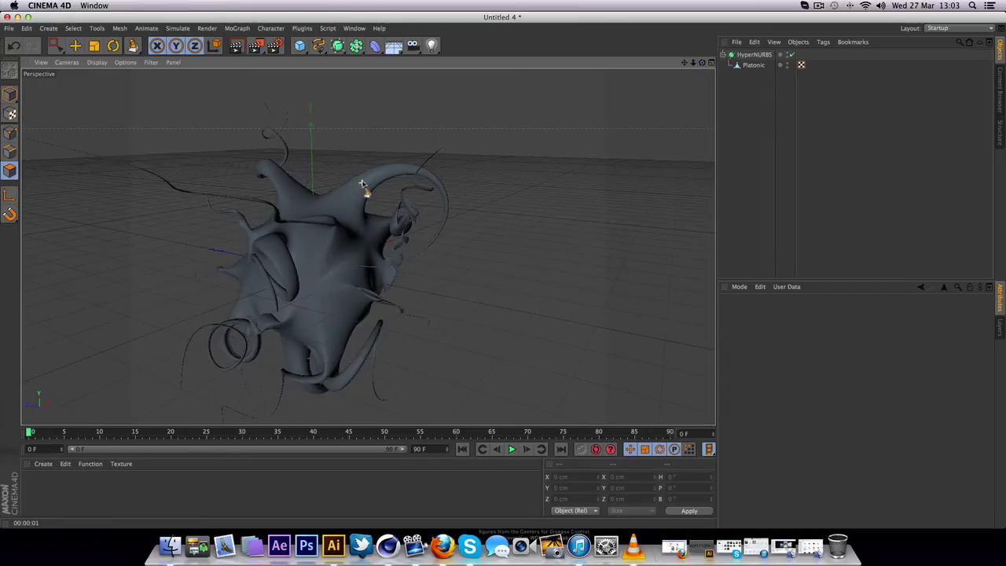
mouse_move(367, 247)
alt+mouse_down()
mouse_move(359, 218)
mouse_move(367, 243)
alt+mouse_up()
scroll(380, 164, up, 5)
scroll(377, 198, down, 8)
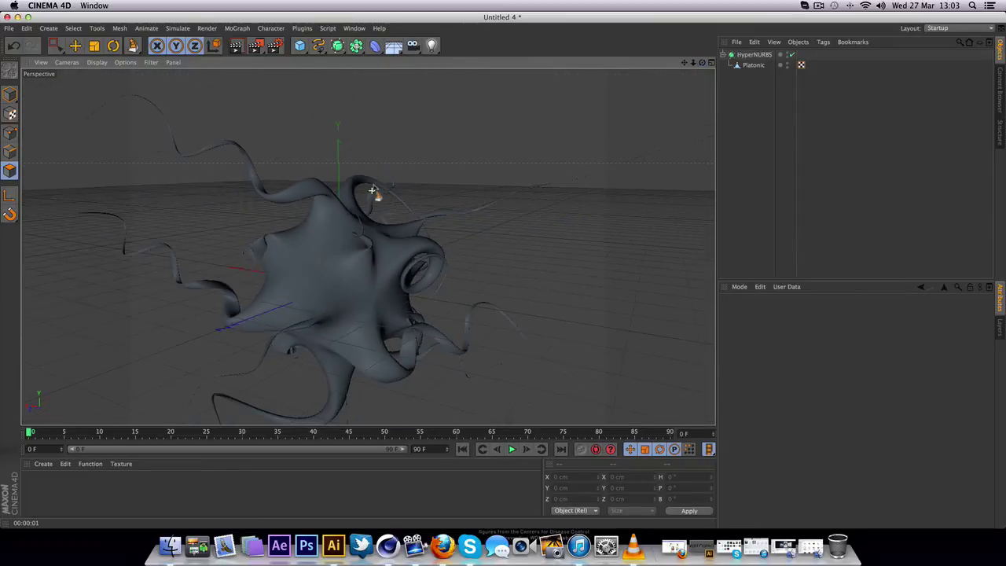
drag(375, 45, 411, 74)
Try the Twist under the HyperNURBS, undo the angle change, and move it back out.
drag(740, 57, 753, 66)
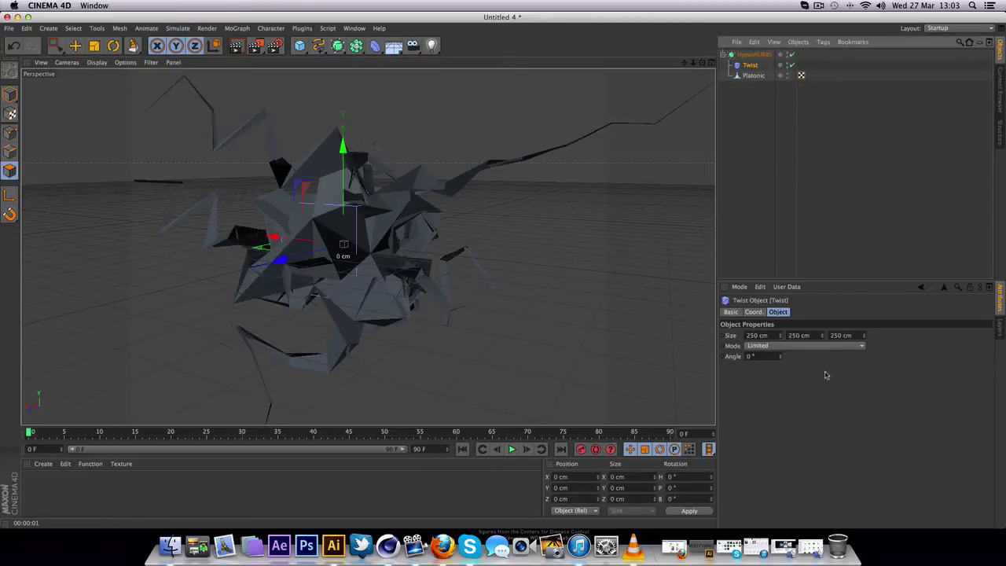
mouse_move(783, 358)
mouse_down()
mouse_move(794, 358)
mouse_move(775, 358)
mouse_move(786, 355)
mouse_up()
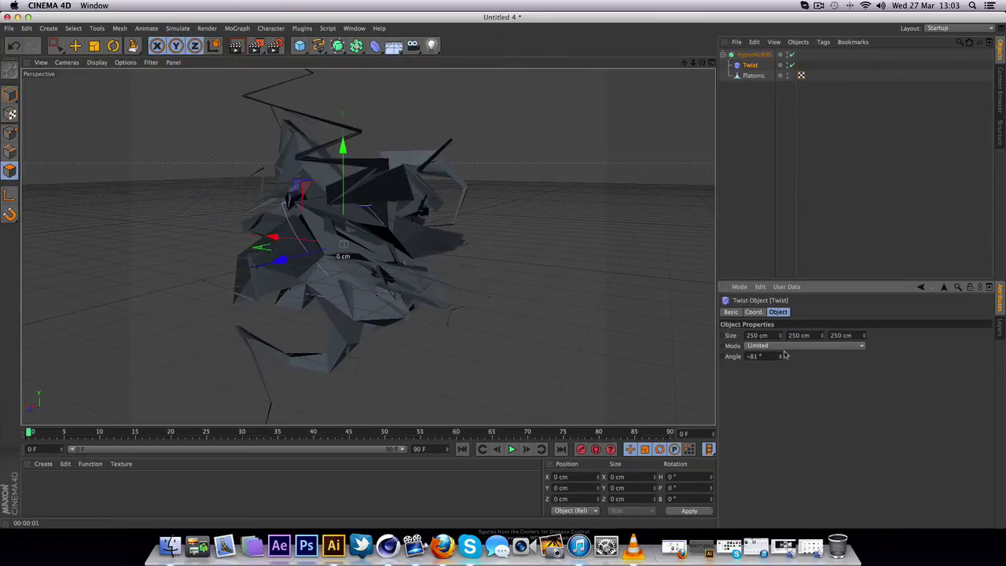
key(super+z)
drag(750, 66, 743, 53)
Group the HyperNURBS and Twist under an Extrude NURBS and set Twist angle to -150°.
drag(337, 46, 431, 55)
drag(746, 77, 756, 59)
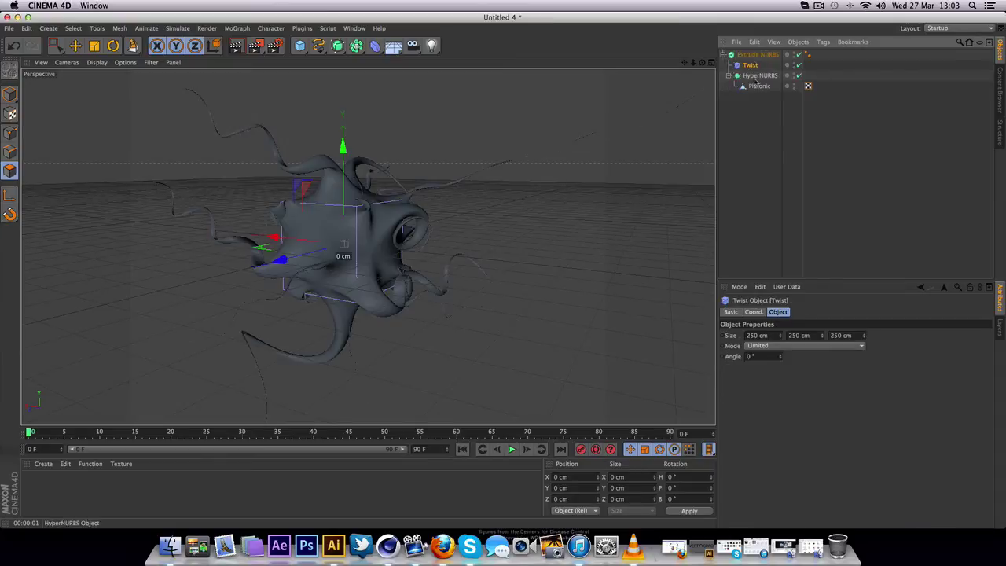
mouse_move(782, 358)
mouse_down()
mouse_move(720, 359)
mouse_move(778, 358)
mouse_move(782, 344)
mouse_up()
click(797, 193)
alt+drag(279, 315, 333, 310)
scroll(332, 314, up, 5)
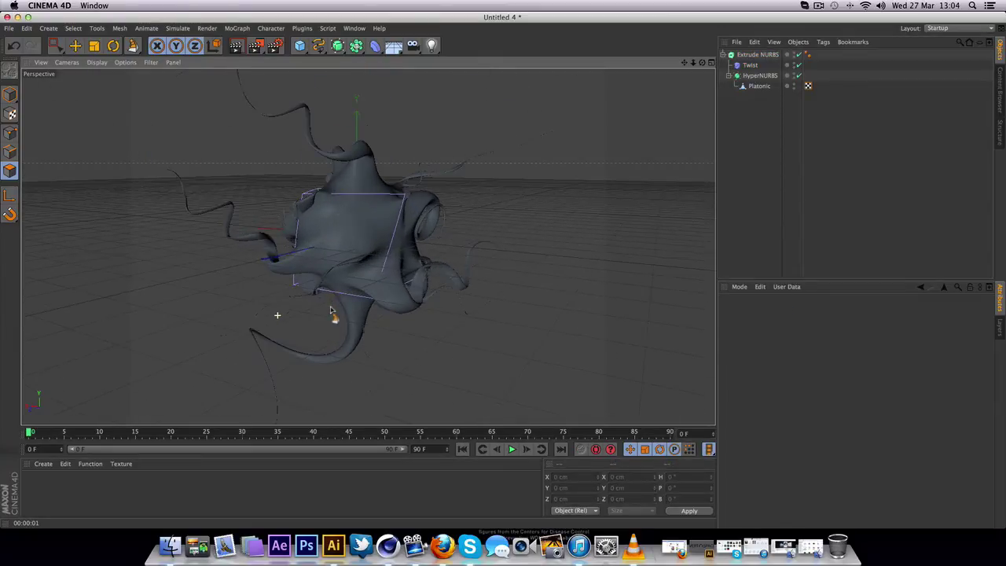
scroll(332, 319, down, 6)
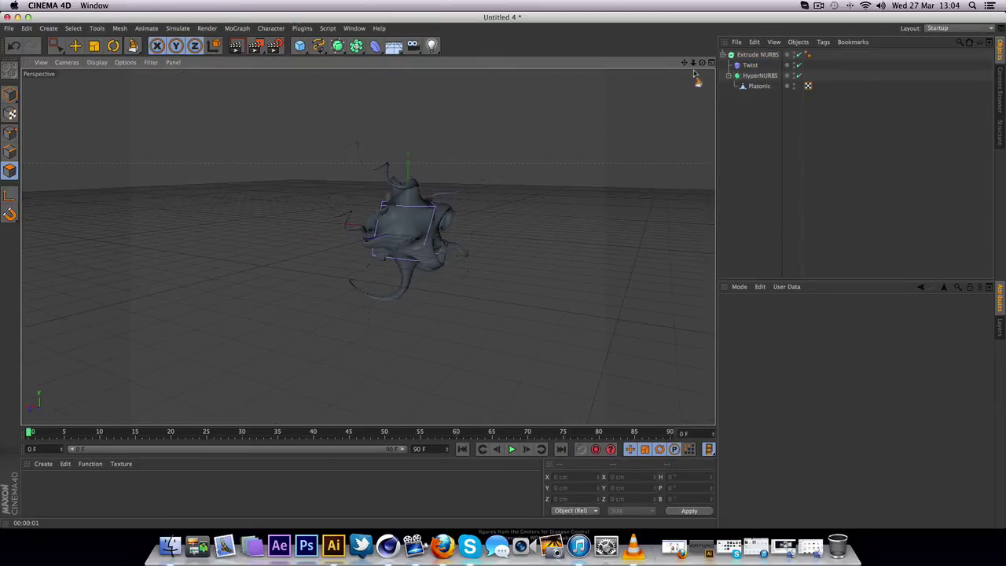
mouse_move(702, 62)
mouse_down()
mouse_move(368, 247)
mouse_move(706, 67)
mouse_up()
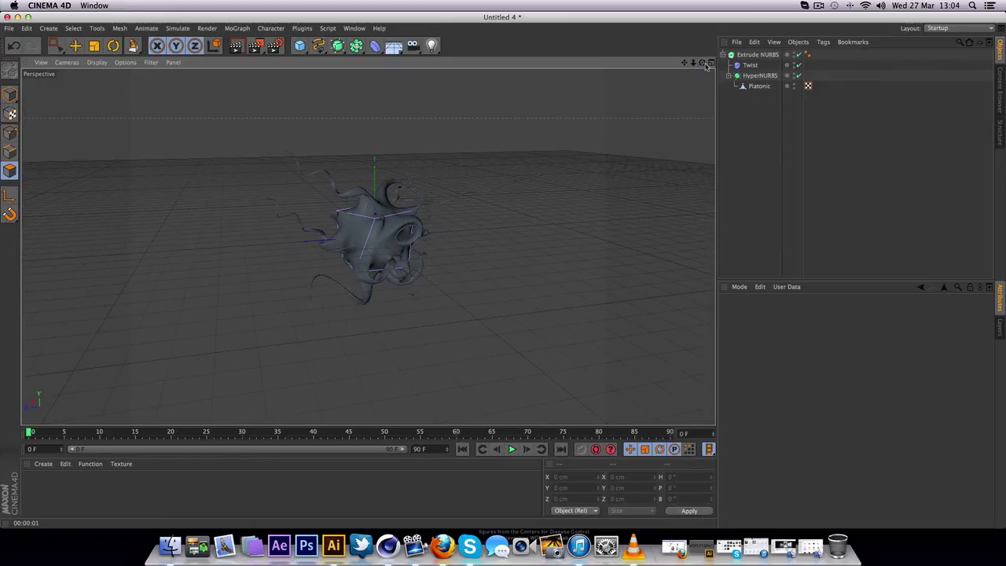
Reopen Matrix Extrude on the Platonic and set its Variation back to None.
click(760, 86)
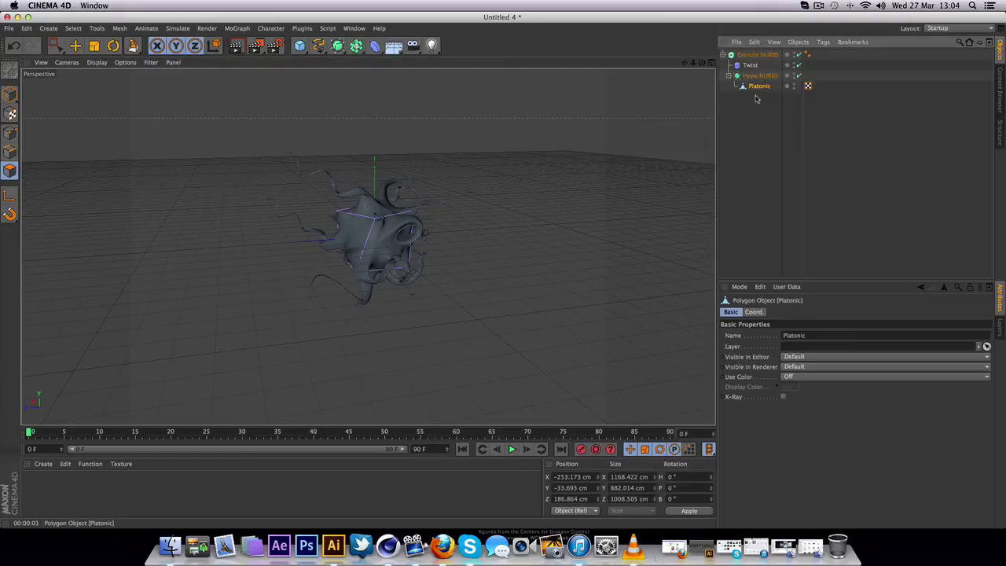
right_click(378, 251)
click(432, 310)
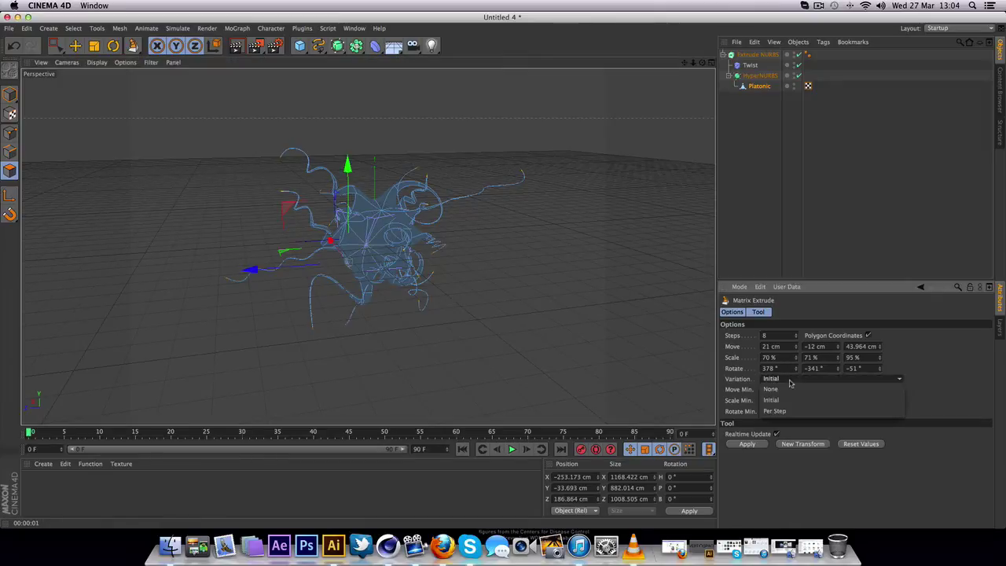
click(790, 380)
click(794, 391)
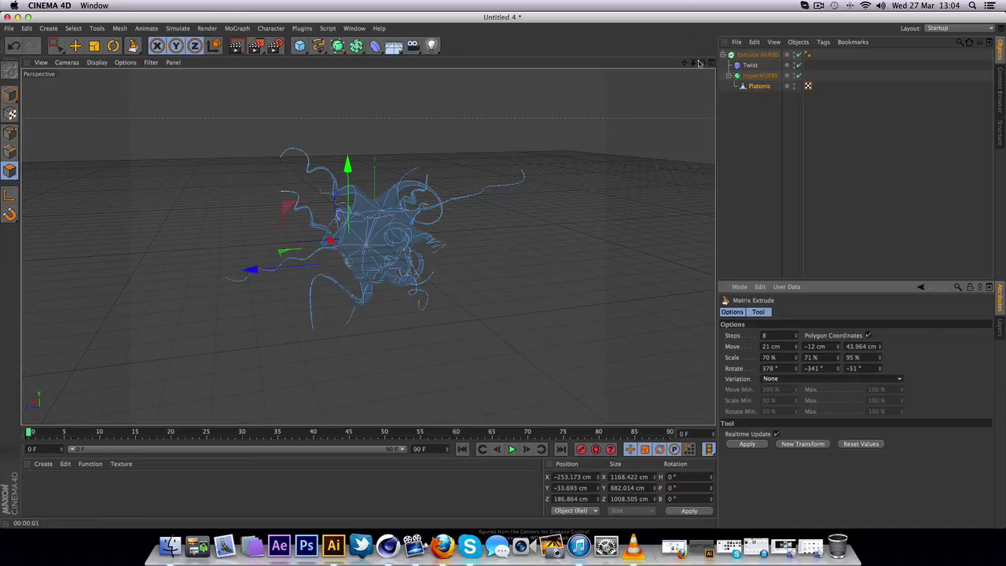
mouse_move(705, 66)
mouse_down()
mouse_move(613, 126)
mouse_move(367, 247)
mouse_move(354, 217)
mouse_up()
click(302, 214)
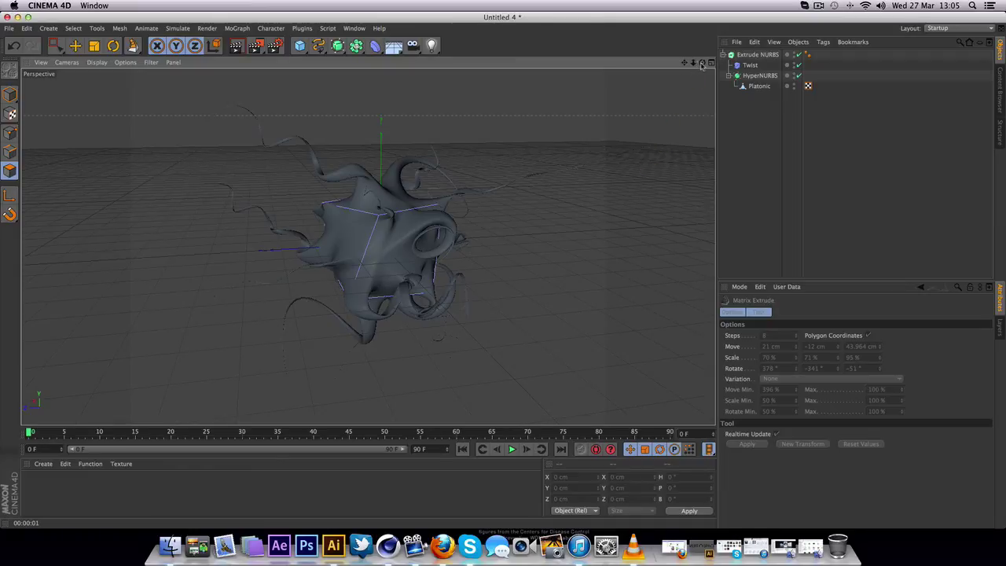
drag(702, 62, 457, 81)
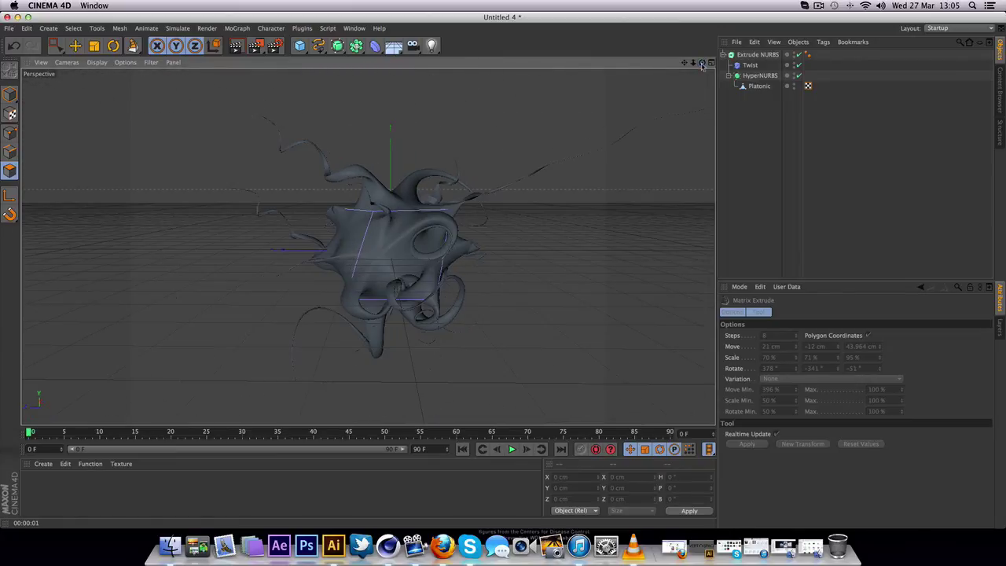
click(924, 6)
click(975, 226)
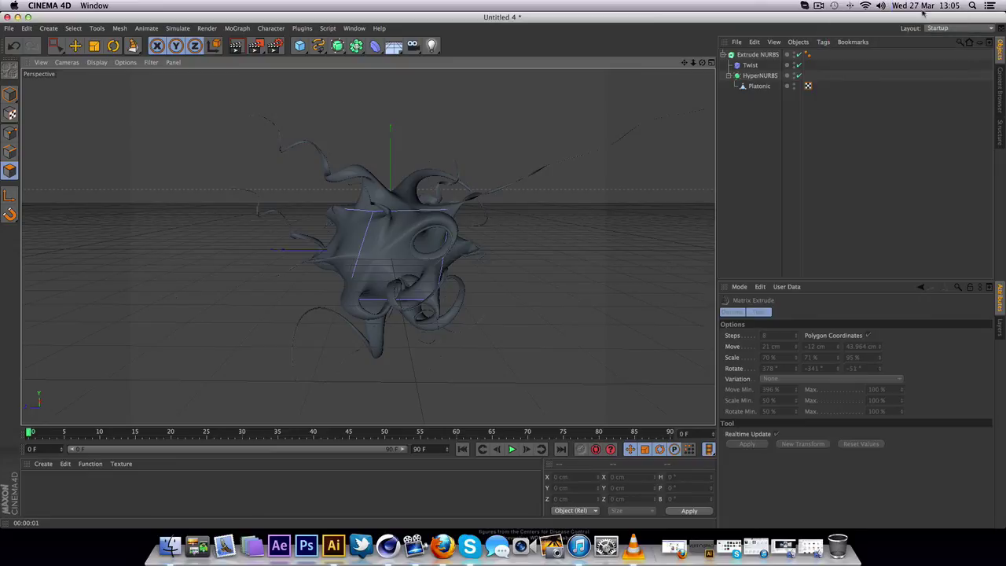